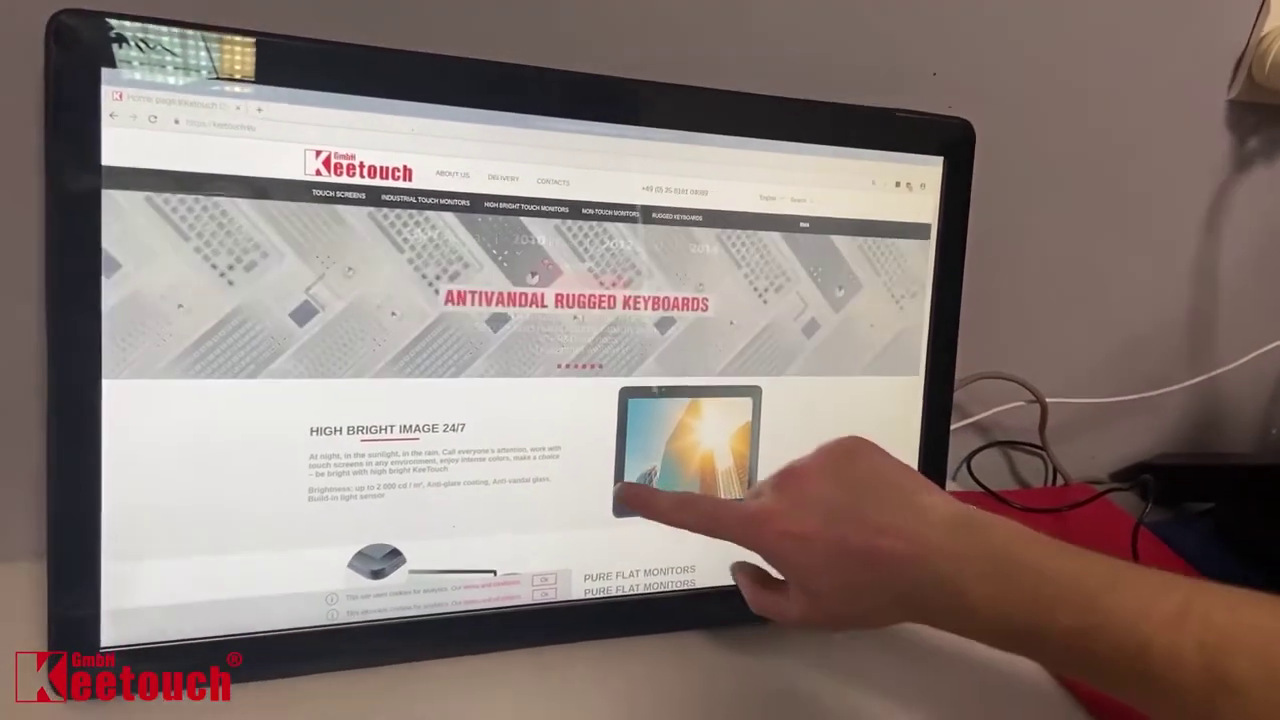
pyautogui.moveTo(700, 450)
pyautogui.mouseDown()
pyautogui.moveTo(700, 280)
pyautogui.moveTo(700, 560)
pyautogui.mouseUp()
pyautogui.moveTo(700, 420); pyautogui.dragTo(700, 600)
pyautogui.scroll(3, 640, 450)
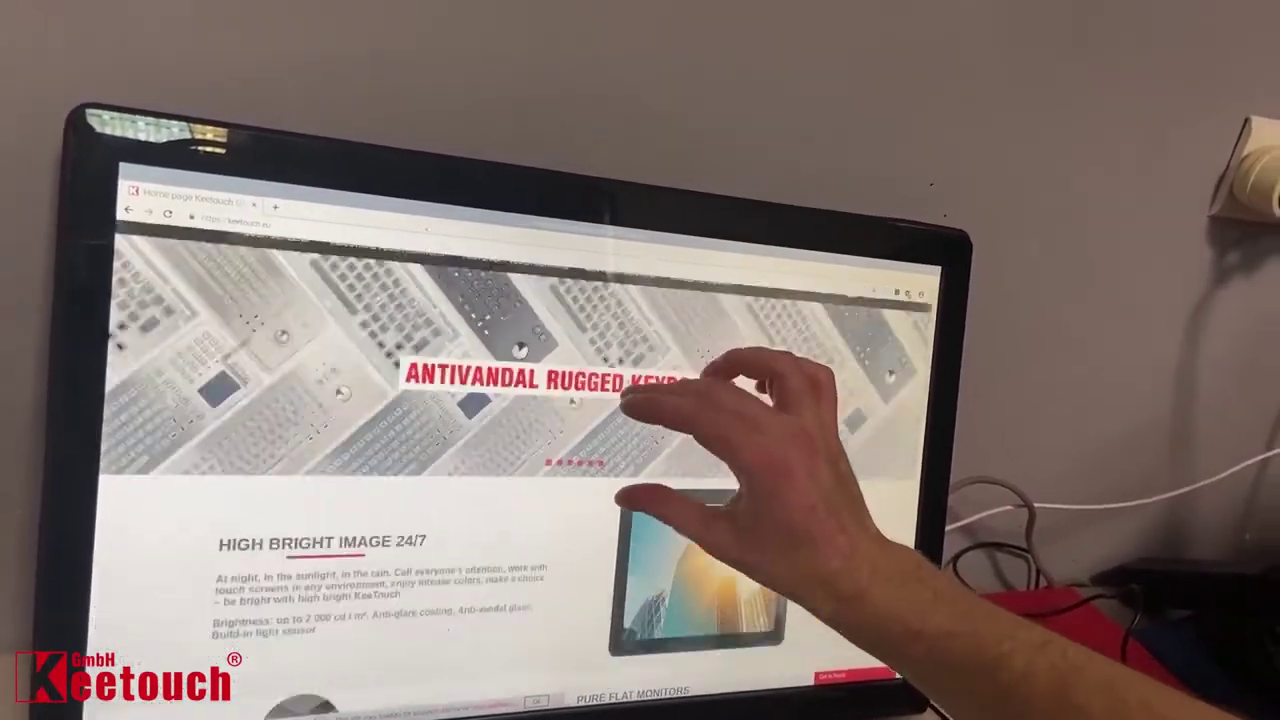